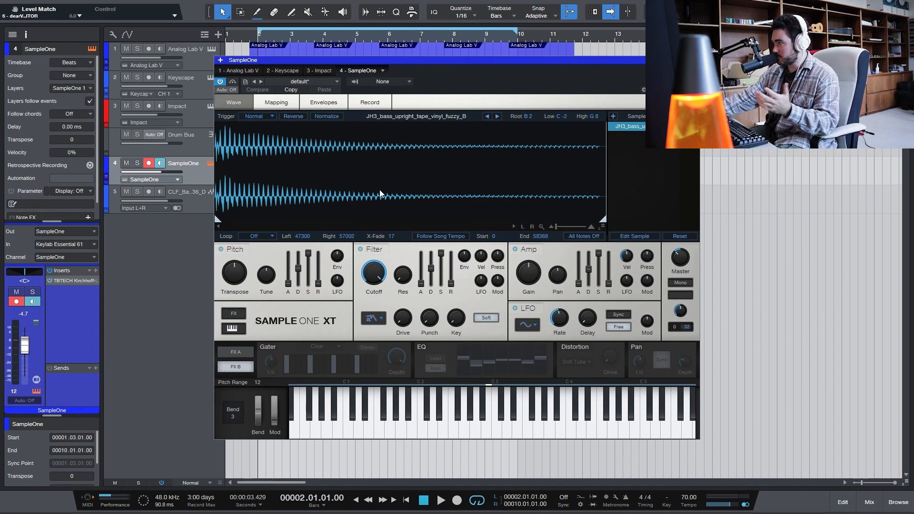
# - Close the SampleOne window, play the song and mute the CLF_Bass_One_Shot_36_D channel in the mixer
pyautogui.moveTo(373, 62); pyautogui.dragTo(352, 142)
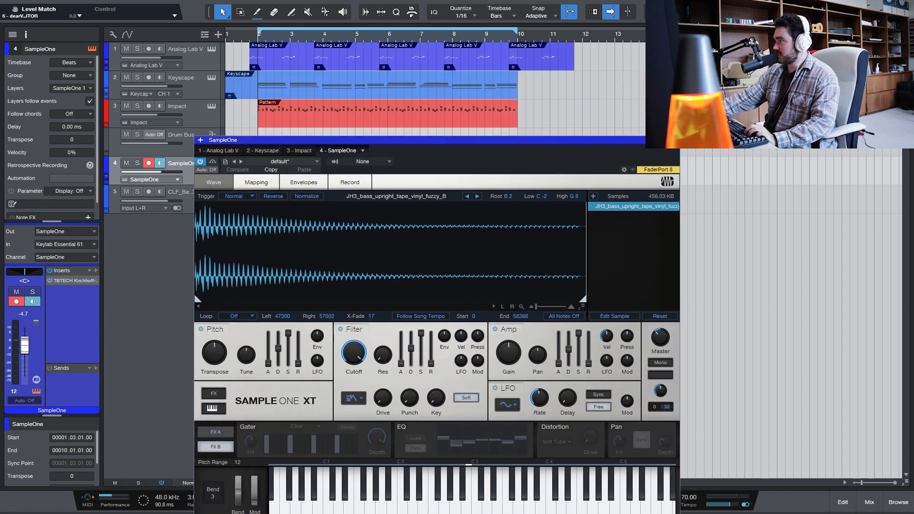
pyautogui.click(674, 140)
pyautogui.press('space')
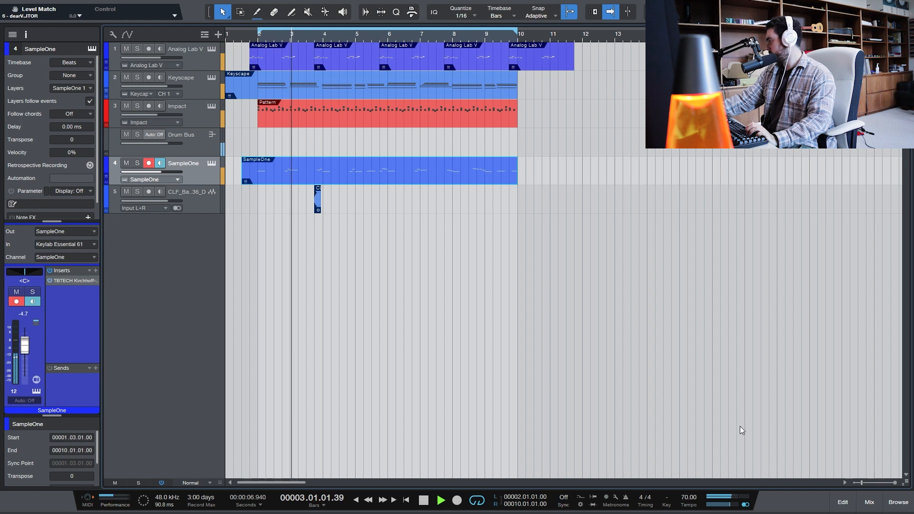
pyautogui.click(869, 502)
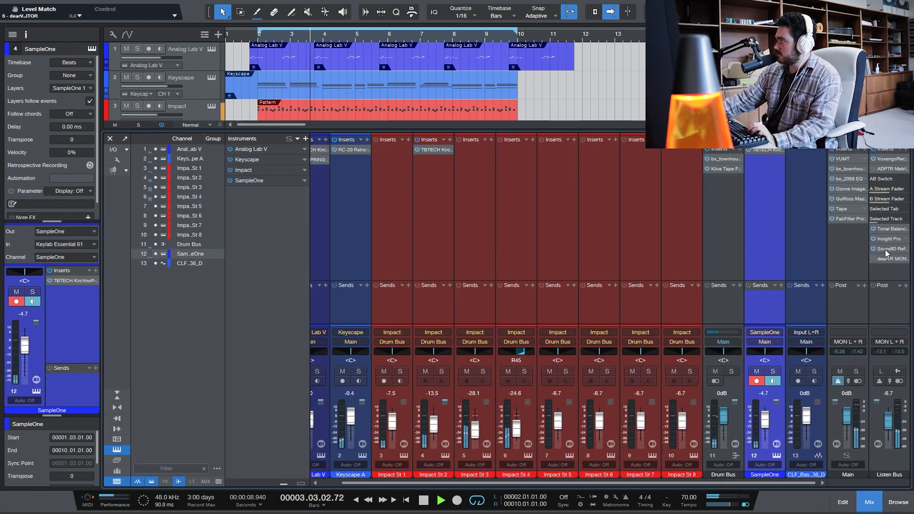
pyautogui.click(798, 371)
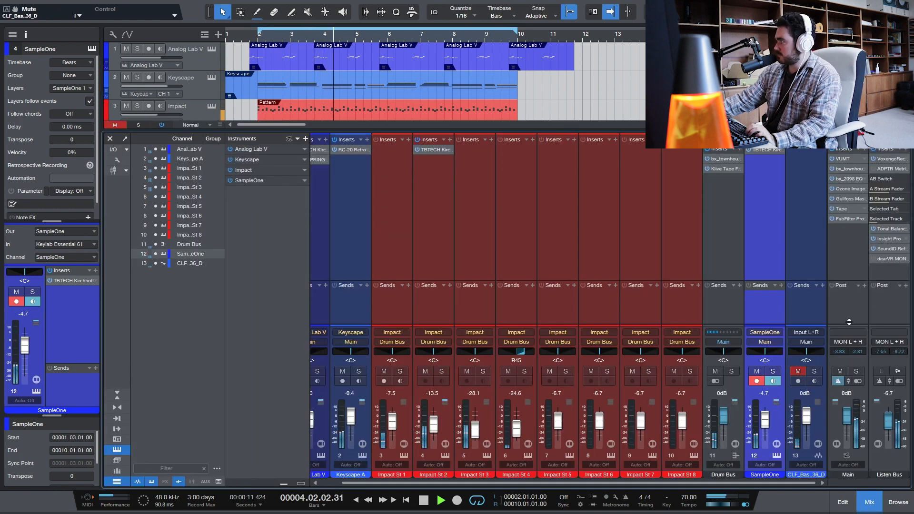
# - Postpone the SoundID Reference update on the Listen Bus and choose the Audio-Technica ATH-M50x calibration profile
pyautogui.click(878, 251)
pyautogui.click(224, 129)
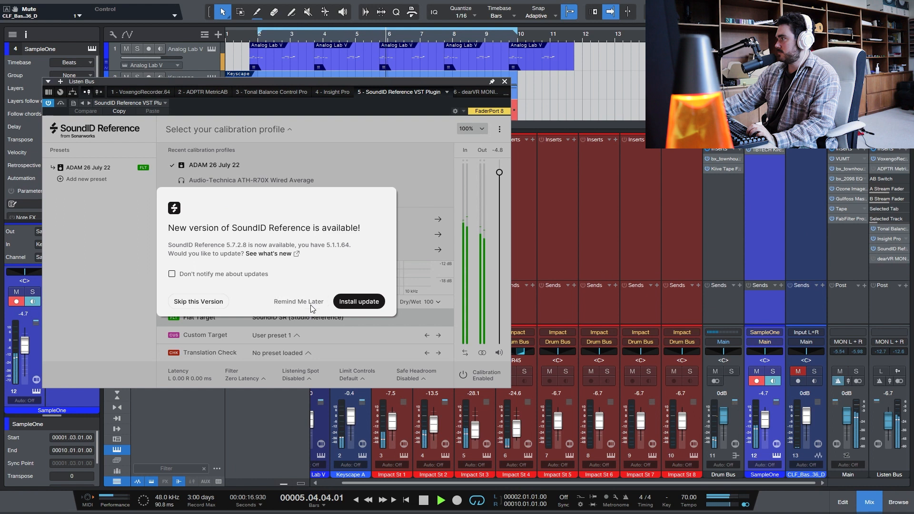
pyautogui.click(311, 304)
pyautogui.click(224, 129)
pyautogui.click(252, 195)
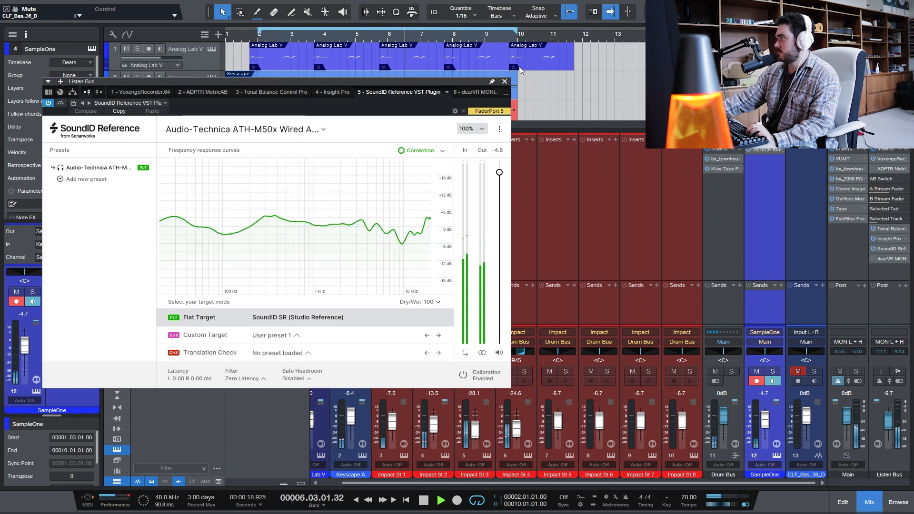
pyautogui.click(504, 81)
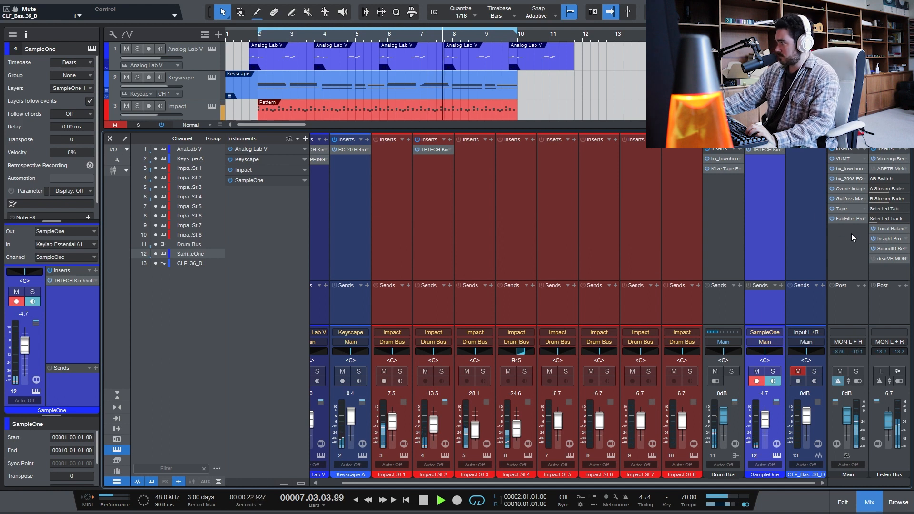
# - Set the gain of FabFilter Pro-L 2 on the Main channel to about +6.6 dB and stop playback
pyautogui.click(851, 218)
pyautogui.moveTo(64, 294); pyautogui.dragTo(65, 260)
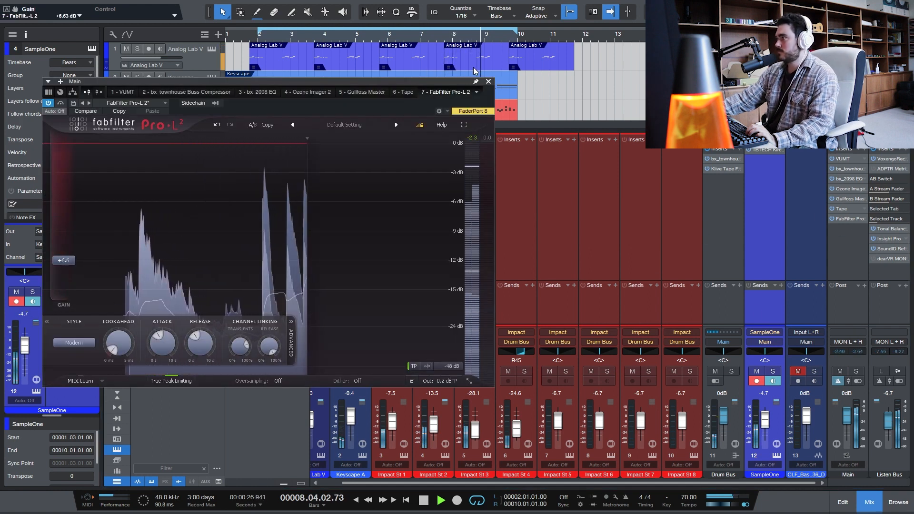
pyautogui.click(488, 81)
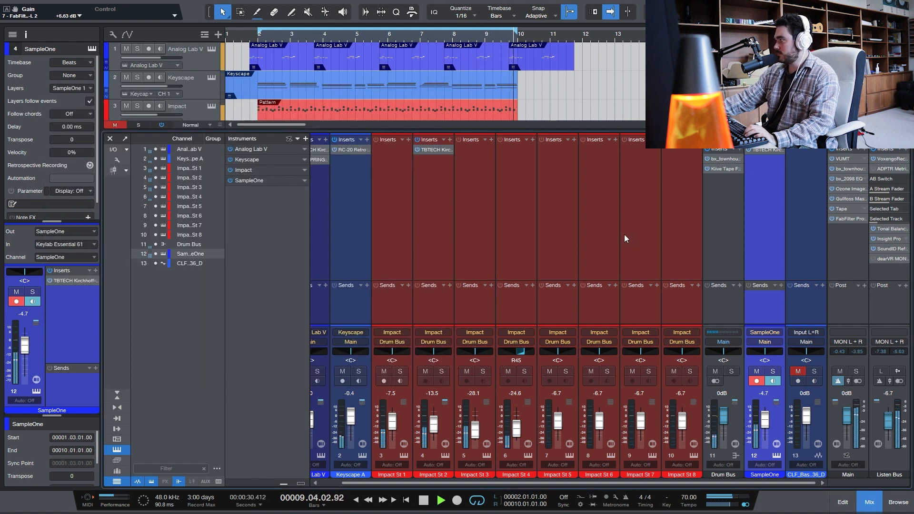
pyautogui.press('space')
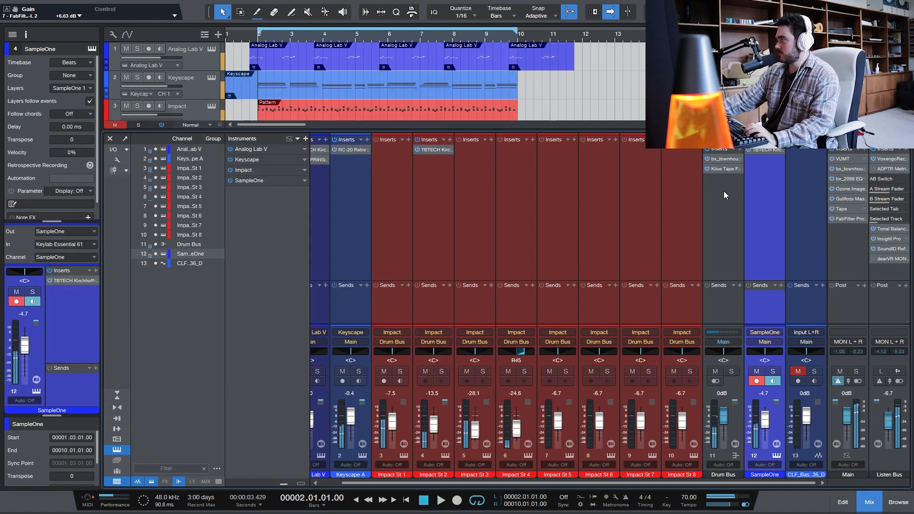
# - Open the SampleOne instrument, solo its bass track and listen to the part on its own
pyautogui.click(771, 335)
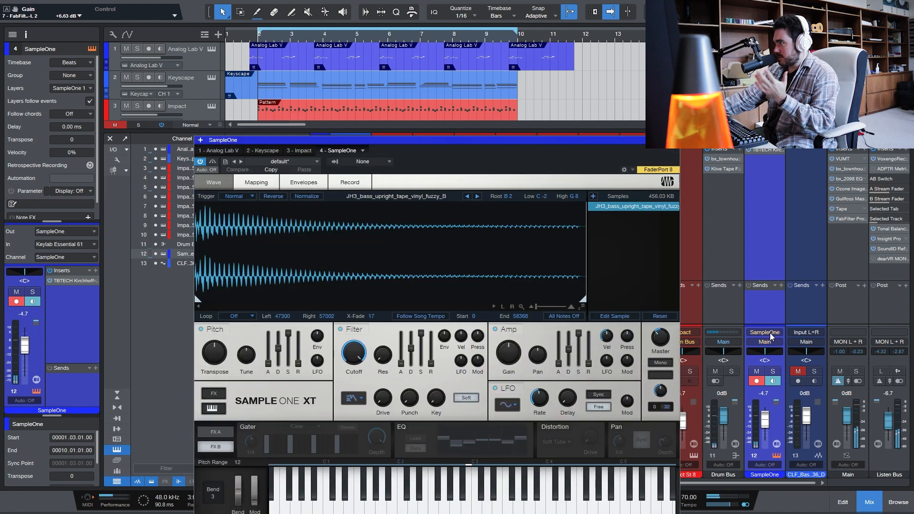
pyautogui.moveTo(343, 140); pyautogui.dragTo(309, 95)
pyautogui.press('s')
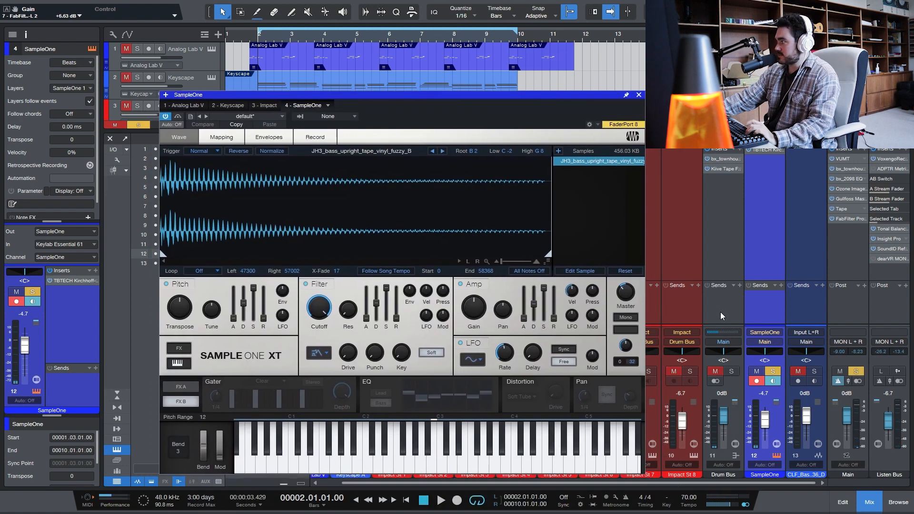
pyautogui.press('space')
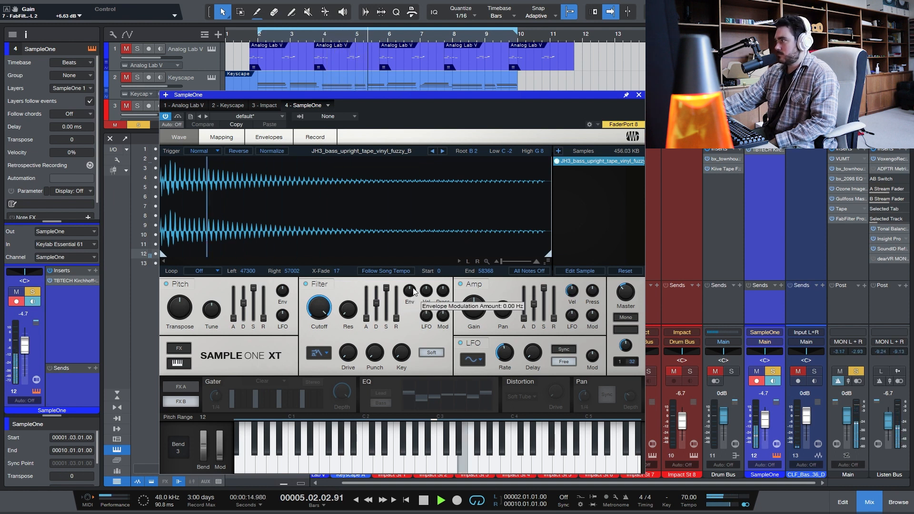
pyautogui.press('space')
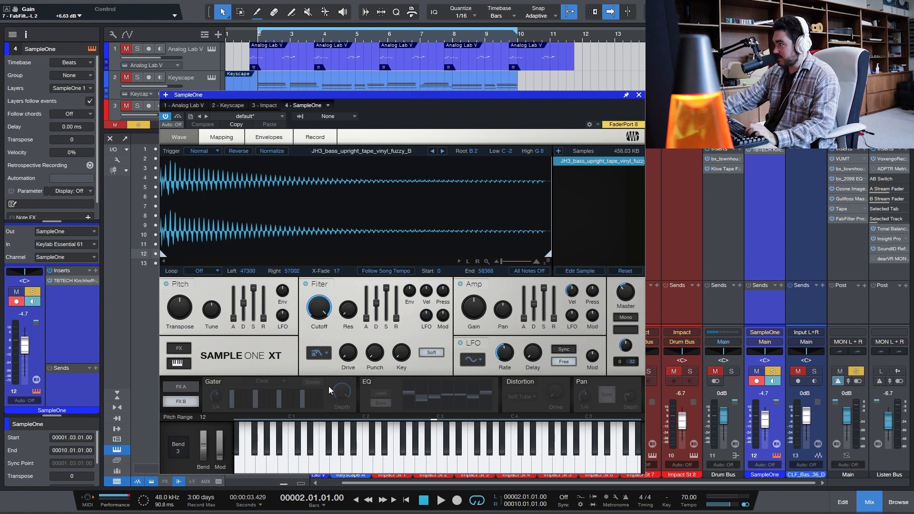
# - Add distortion to the SampleOne bass during playback, with 100% drive and the Transistor type
pyautogui.click(182, 386)
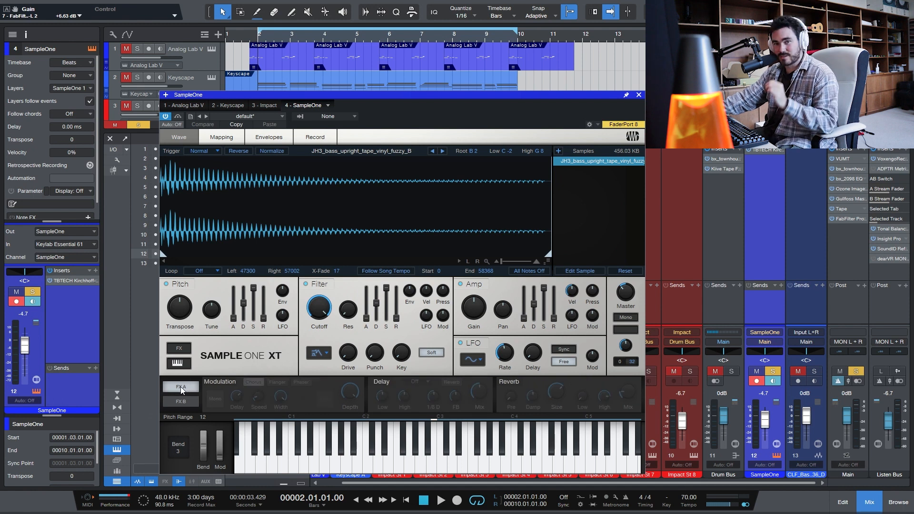
pyautogui.click(180, 402)
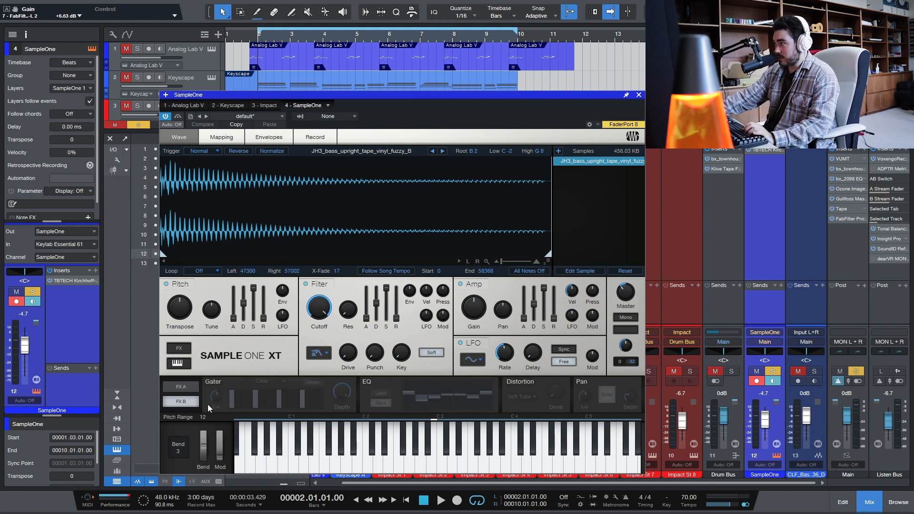
pyautogui.press('space')
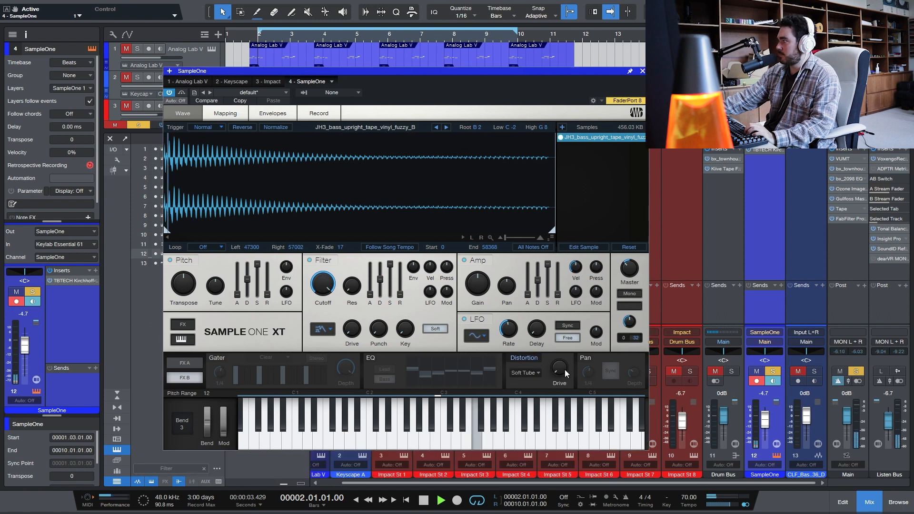
pyautogui.moveTo(565, 372); pyautogui.dragTo(573, 240)
pyautogui.click(531, 373)
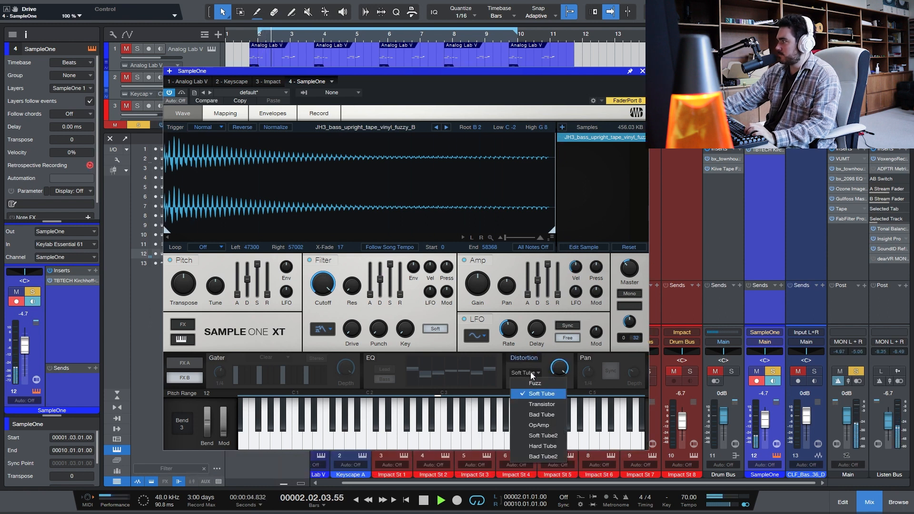
pyautogui.click(541, 404)
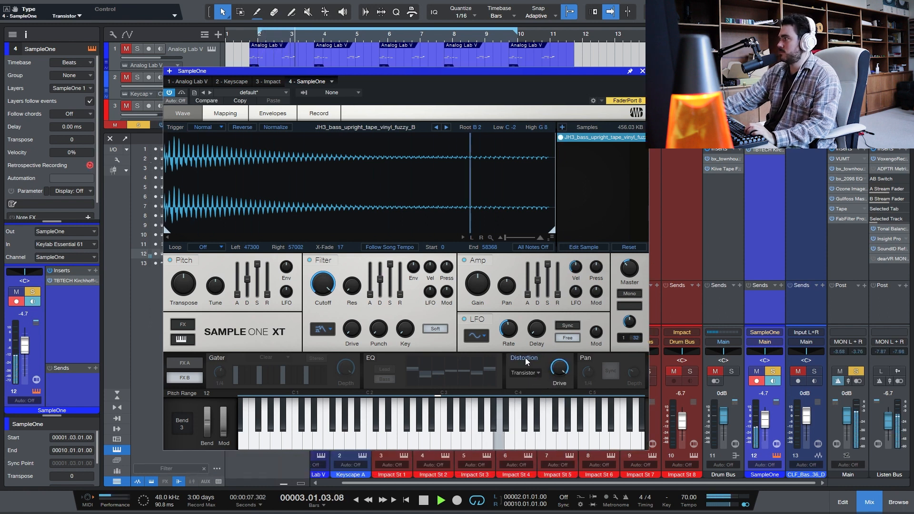
# - Enable SampleOne's reverb, adjust its low and high attenuation, and set its mix to 11%
pyautogui.click(177, 366)
pyautogui.click(384, 365)
pyautogui.click(384, 365)
pyautogui.click(513, 358)
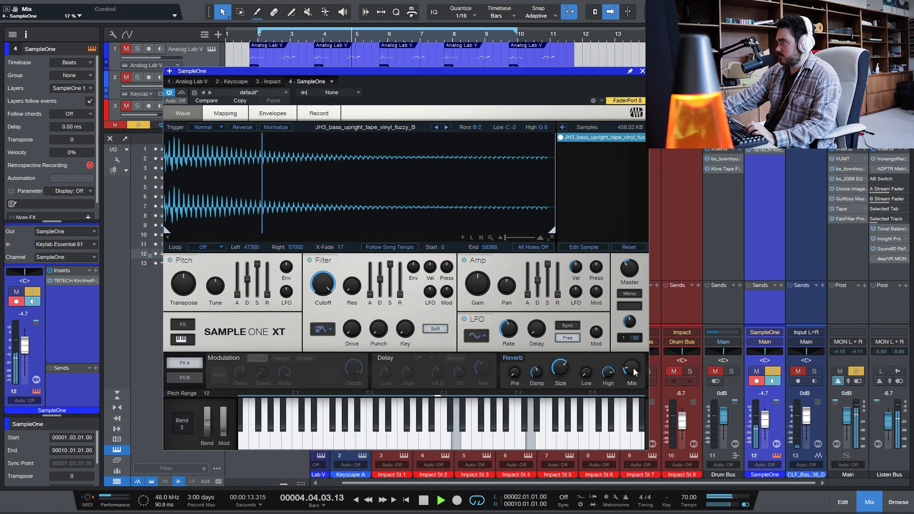
pyautogui.moveTo(586, 373); pyautogui.dragTo(592, 423)
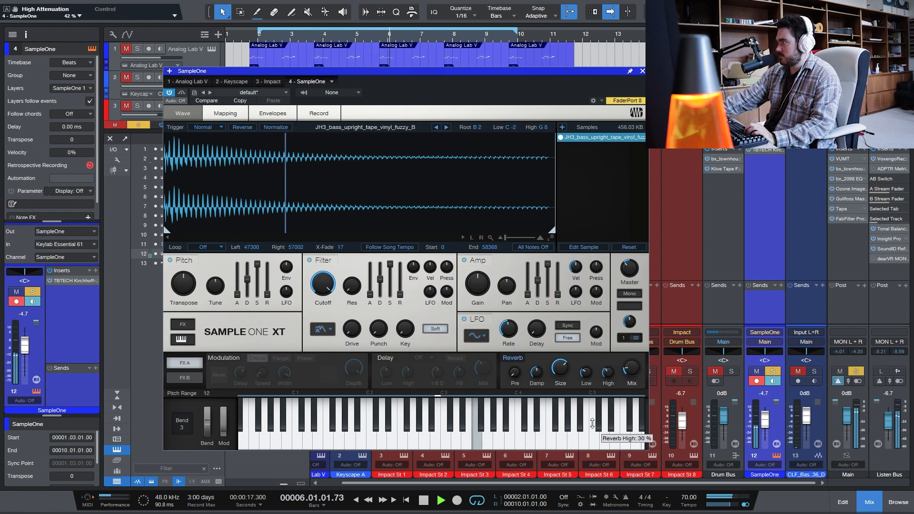
pyautogui.moveTo(632, 367); pyautogui.dragTo(617, 396)
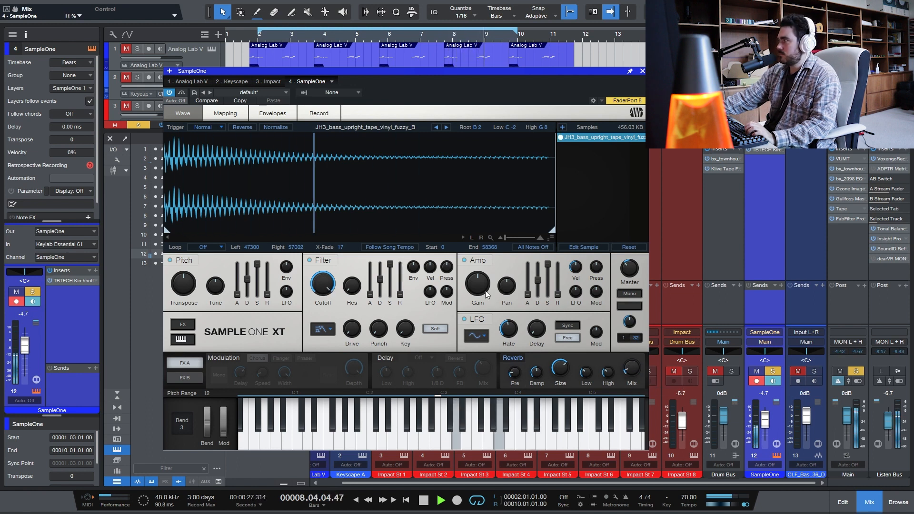
# - Try out SampleOne's amp pan and pitch transpose controls while the bass plays
pyautogui.moveTo(507, 285)
pyautogui.mouseDown()
pyautogui.moveTo(511, 266)
pyautogui.moveTo(503, 313)
pyautogui.moveTo(508, 286)
pyautogui.mouseUp()
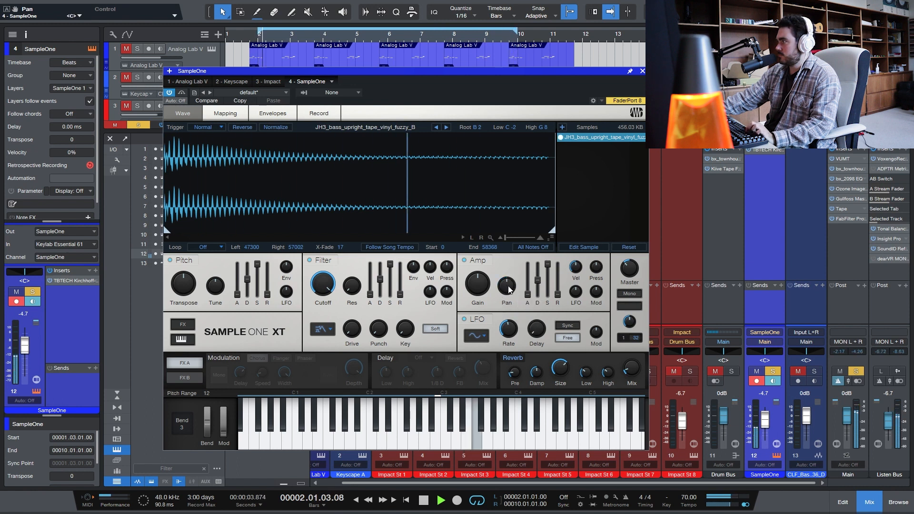
pyautogui.moveTo(184, 285); pyautogui.dragTo(191, 295)
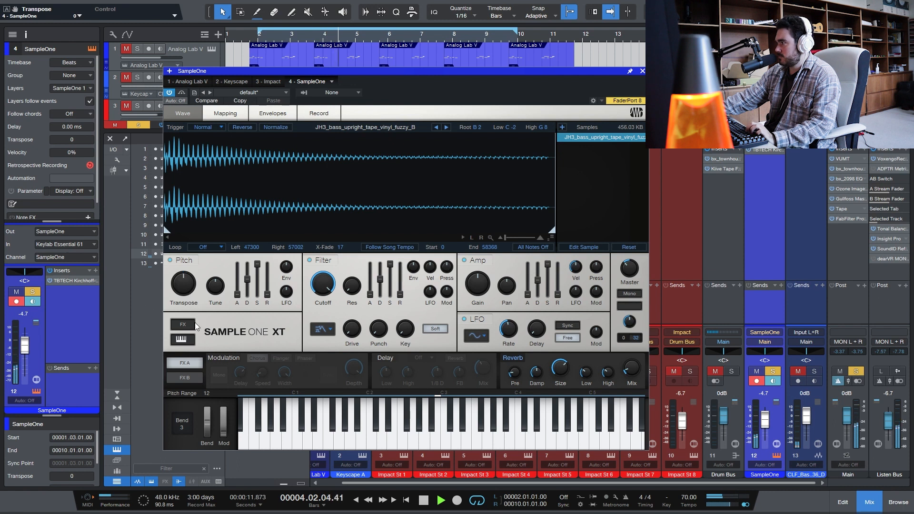
# - Try SampleOne's mono mode with a glide time of 245 ms, and switch mono off again
pyautogui.click(626, 294)
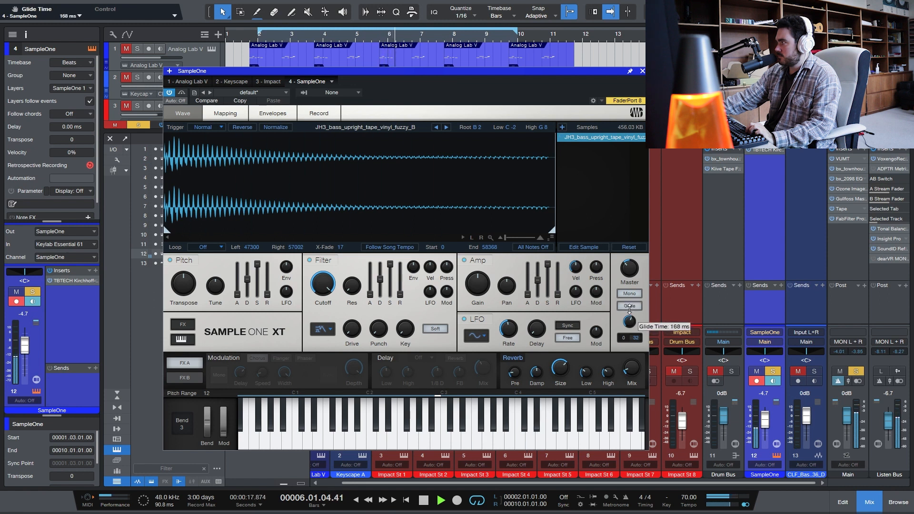
pyautogui.moveTo(630, 321); pyautogui.dragTo(631, 317)
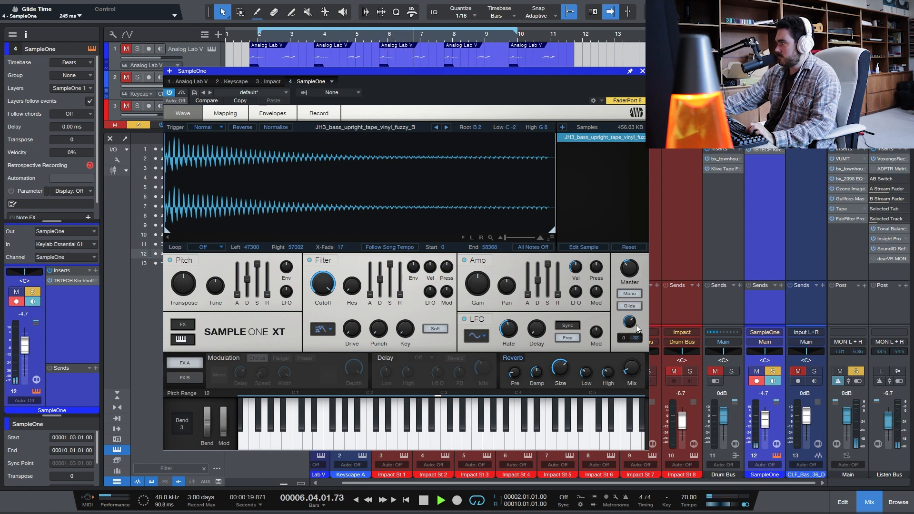
pyautogui.press('space')
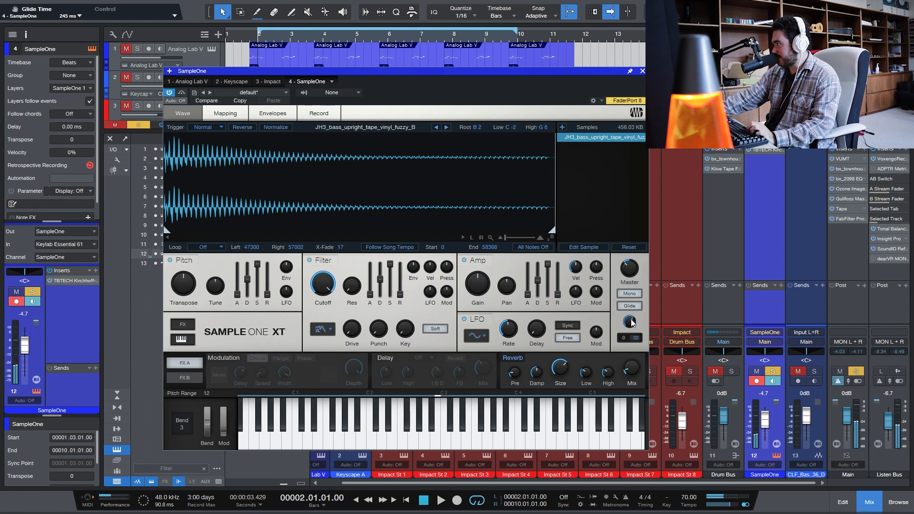
pyautogui.click(633, 294)
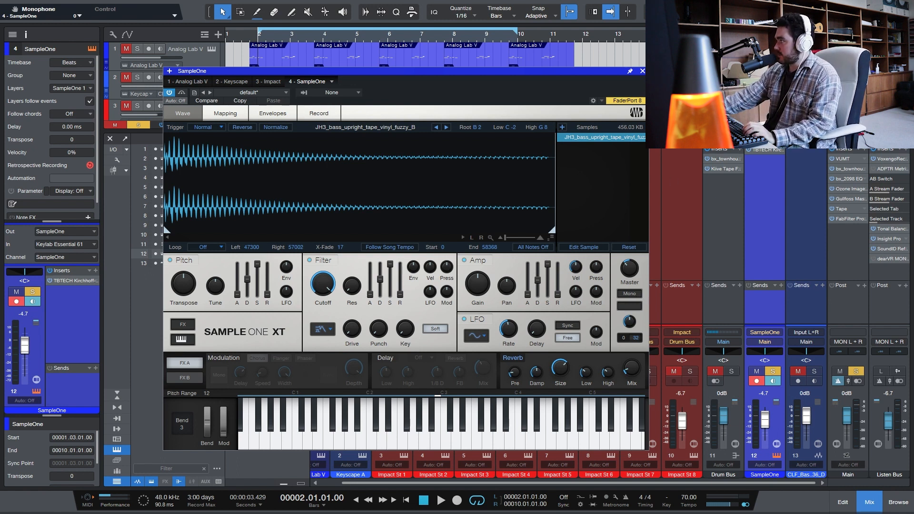
# - Close the instrument window and add a second SampleOne from the browser as a new instrument track
pyautogui.click(643, 72)
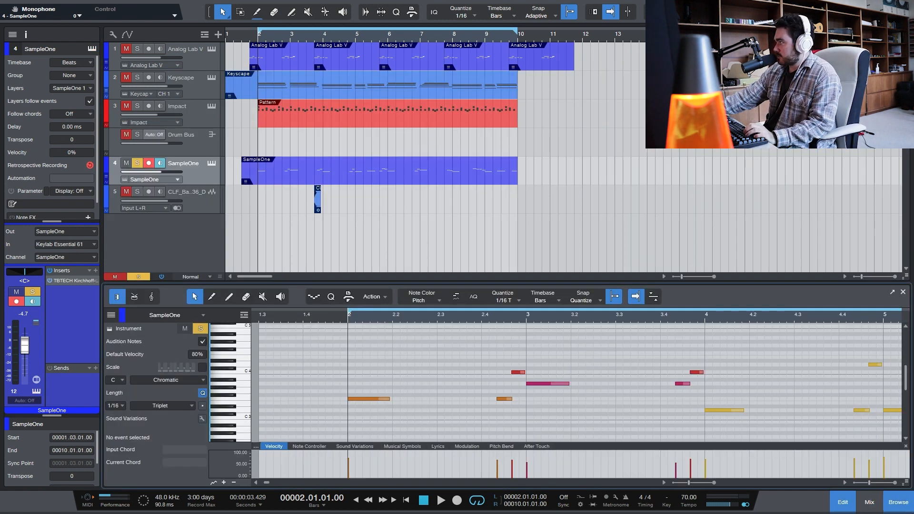
pyautogui.click(898, 502)
pyautogui.moveTo(794, 300); pyautogui.dragTo(471, 271)
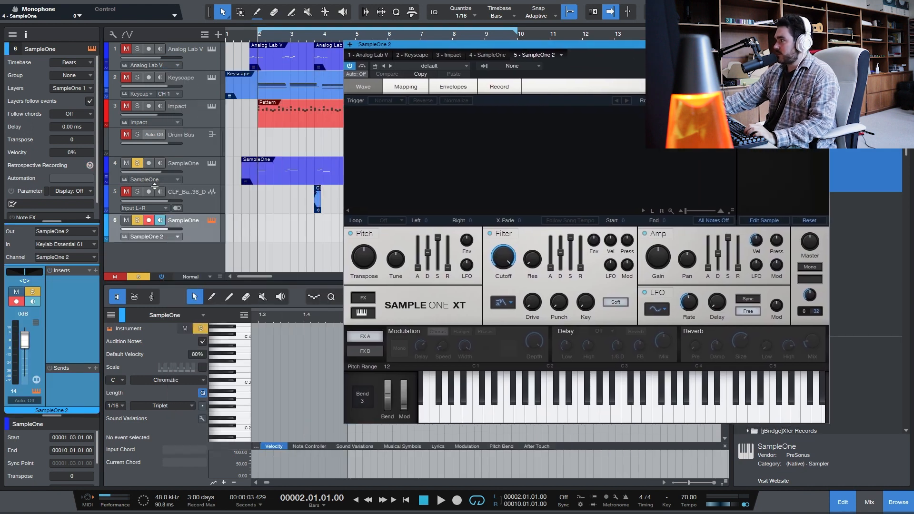
# - Solo the CLF_Bass_One_Shot_36_D track instead of the SampleOne track and play its one-shot clip near bar 3.4
pyautogui.click(197, 186)
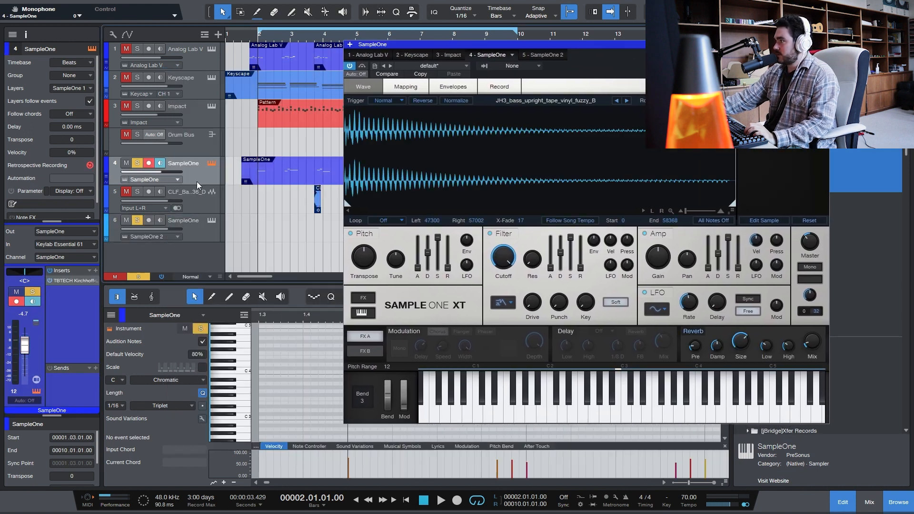
pyautogui.scroll(8, 291, 187)
pyautogui.click(195, 167)
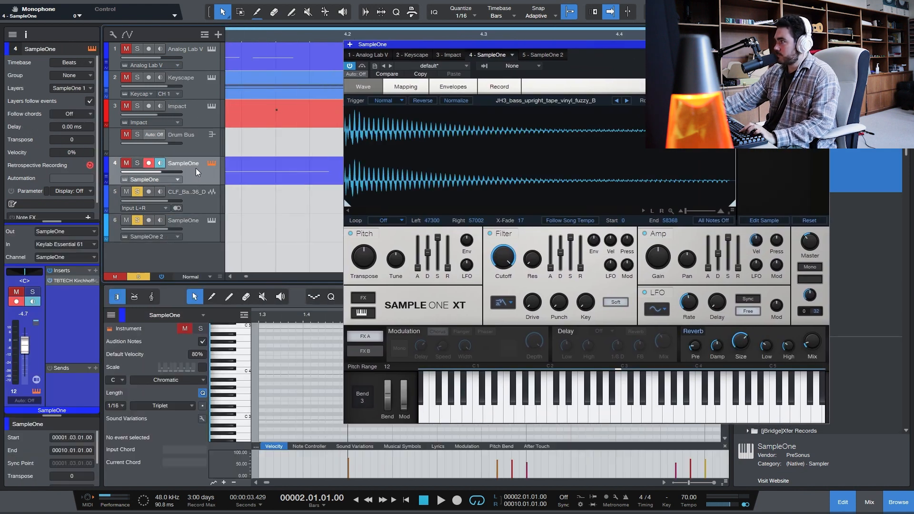
pyautogui.hscroll(-2, 268, 180)
pyautogui.scroll(-2, 268, 180)
pyautogui.hscroll(-2, 269, 182)
pyautogui.click(250, 37)
pyautogui.press('space')
pyautogui.press('space')
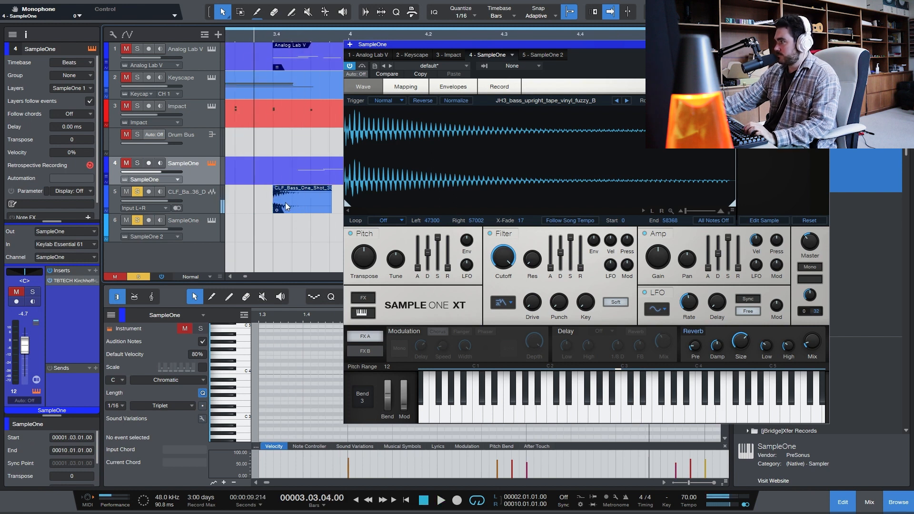
# - Load the CLF_Bass_One_Shot_36_D clip into the new SampleOne and audition it on several notes of its keyboard
pyautogui.click(196, 226)
pyautogui.moveTo(293, 202); pyautogui.dragTo(419, 184)
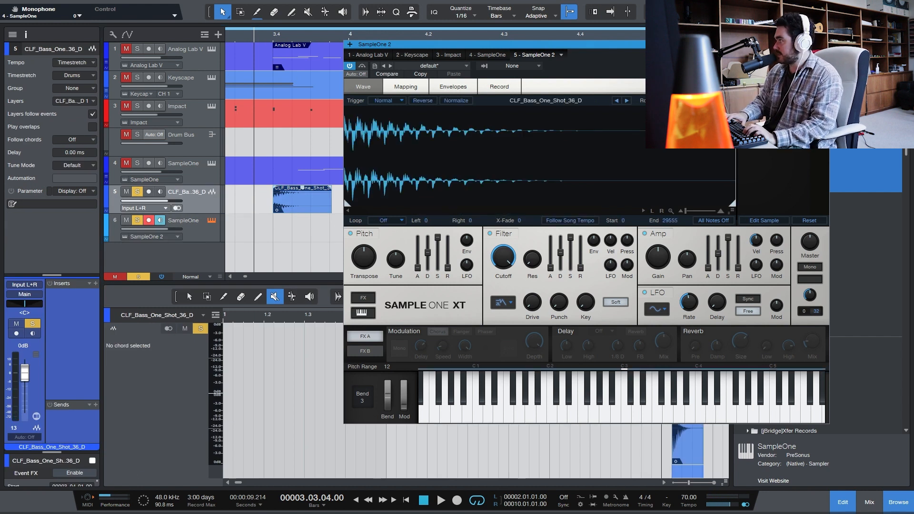
pyautogui.click(637, 405)
pyautogui.click(638, 414)
pyautogui.click(627, 415)
pyautogui.click(626, 415)
pyautogui.click(606, 417)
pyautogui.click(596, 419)
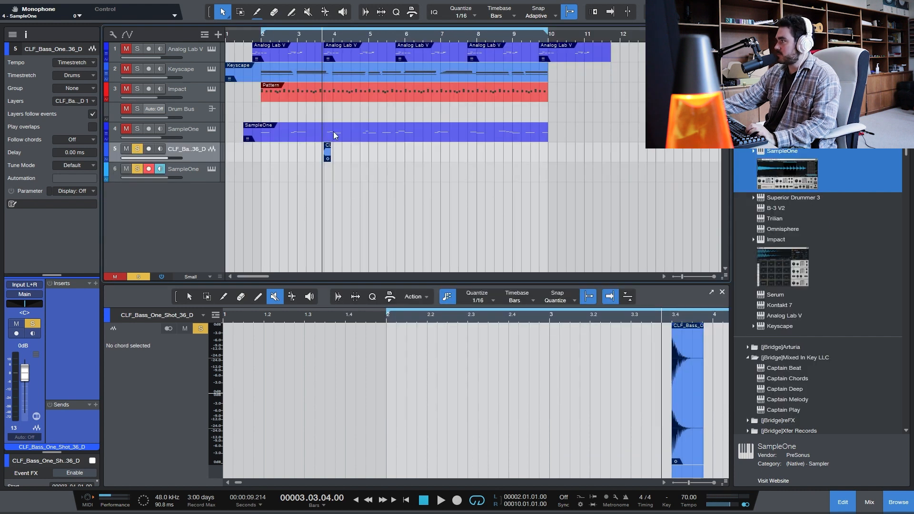
# - Copy the bass MIDI part from the first SampleOne track to the new SampleOne track and play it from bar 2
pyautogui.moveTo(334, 134); pyautogui.dragTo(335, 179)
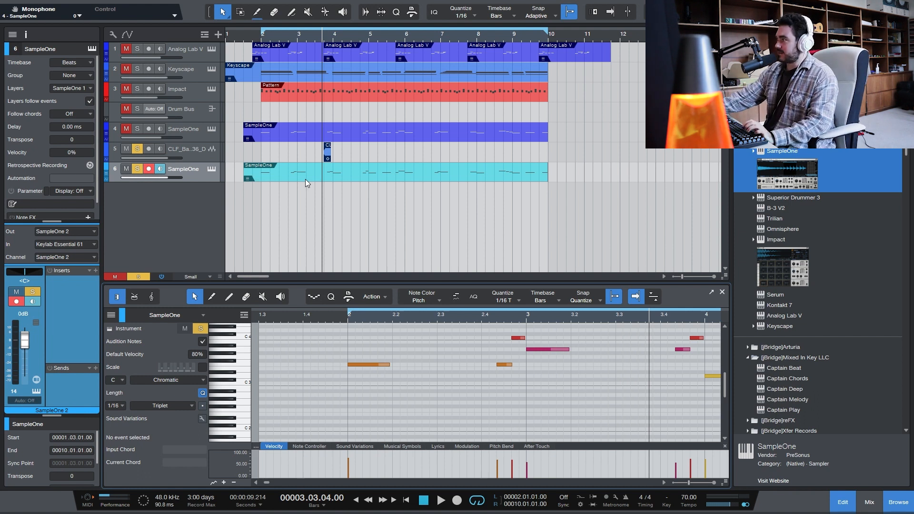
pyautogui.scroll(-2, 351, 364)
pyautogui.press('KP_1')
pyautogui.press('space')
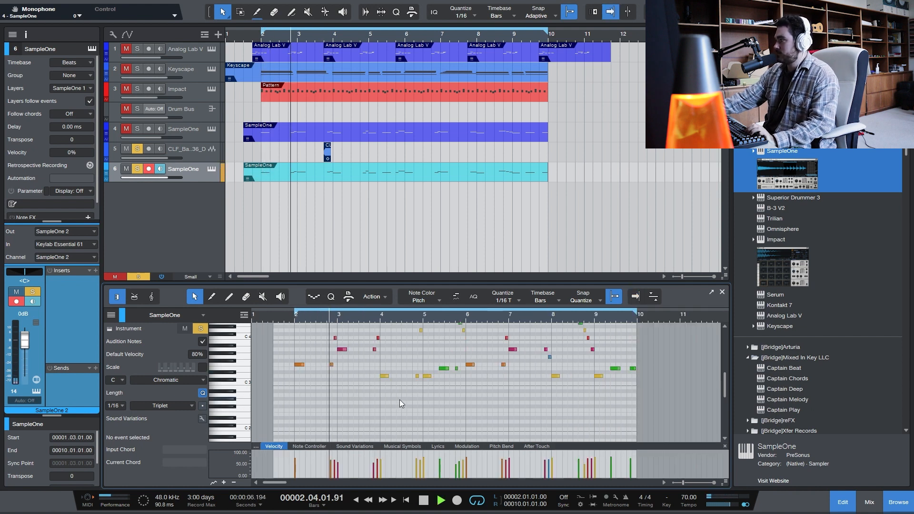
# - Transpose all notes of the new SampleOne track's bass part down one octave and stop playback
pyautogui.hotkey('ctrl', 'a')
pyautogui.hotkey('shift', 'Down')
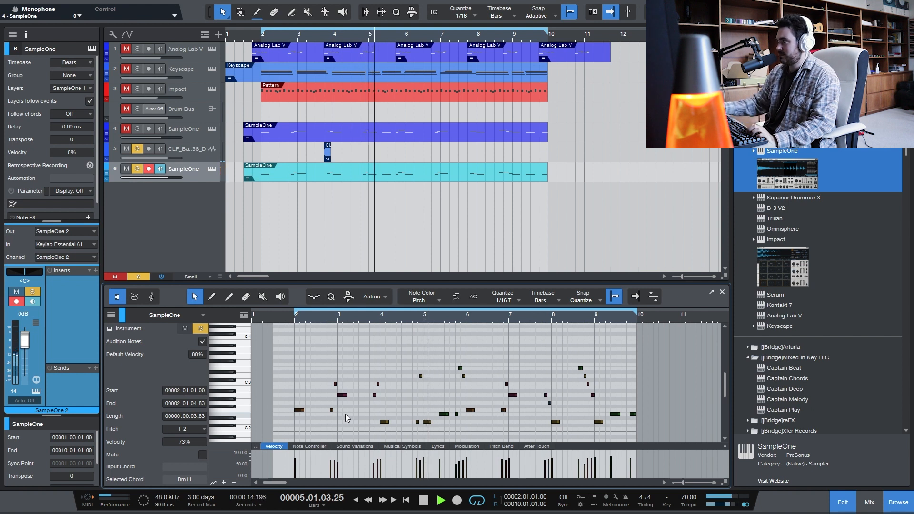
pyautogui.press('space')
# - Raise the two F2 notes in bar 2 by one octave and play the part from bar 2
pyautogui.moveTo(325, 358); pyautogui.dragTo(452, 404)
pyautogui.press('space')
pyautogui.moveTo(286, 395); pyautogui.dragTo(352, 425)
pyautogui.press('space')
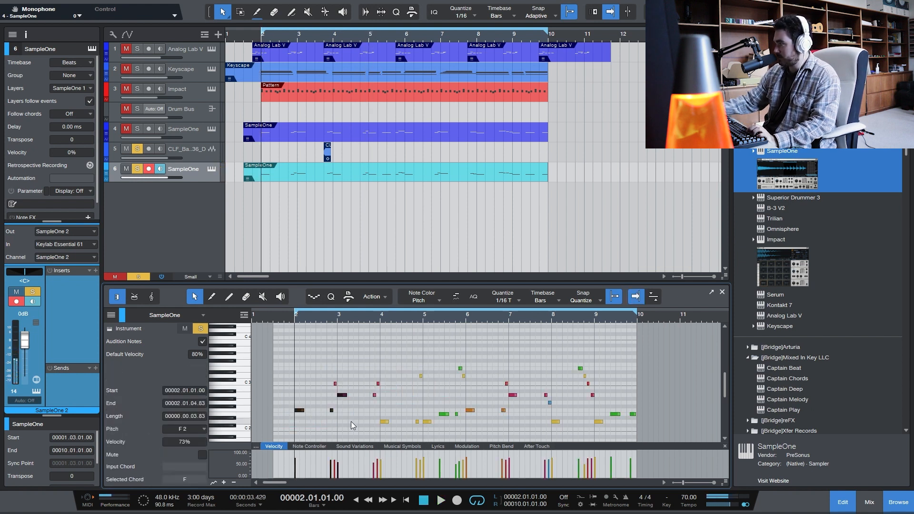
pyautogui.press('Left')
pyautogui.hotkey('shift', 'Up')
pyautogui.press('Right')
pyautogui.hotkey('shift', 'Up')
pyautogui.press('space')
# - Raise the low notes between bar 4 and the start of bar 6 by one octave and deselect them
pyautogui.moveTo(350, 421); pyautogui.dragTo(480, 408)
pyautogui.hotkey('shift', 'Up')
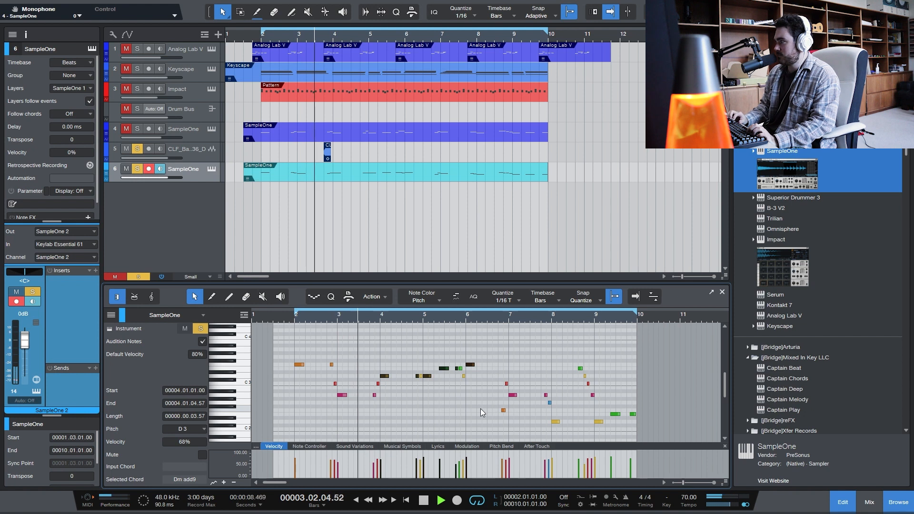
pyautogui.click(402, 412)
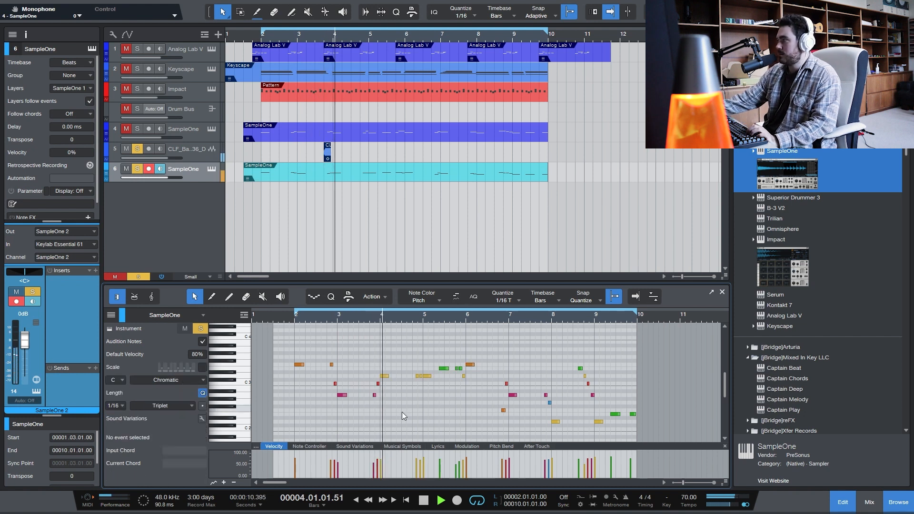
# - Raise the two A2 notes in bar 3 by one octave to A3 and restart playback from bar 2
pyautogui.scroll(-1, 400, 410)
pyautogui.moveTo(385, 396); pyautogui.dragTo(324, 384)
pyautogui.hotkey('shift', 'Up')
pyautogui.press('space')
pyautogui.press('space')
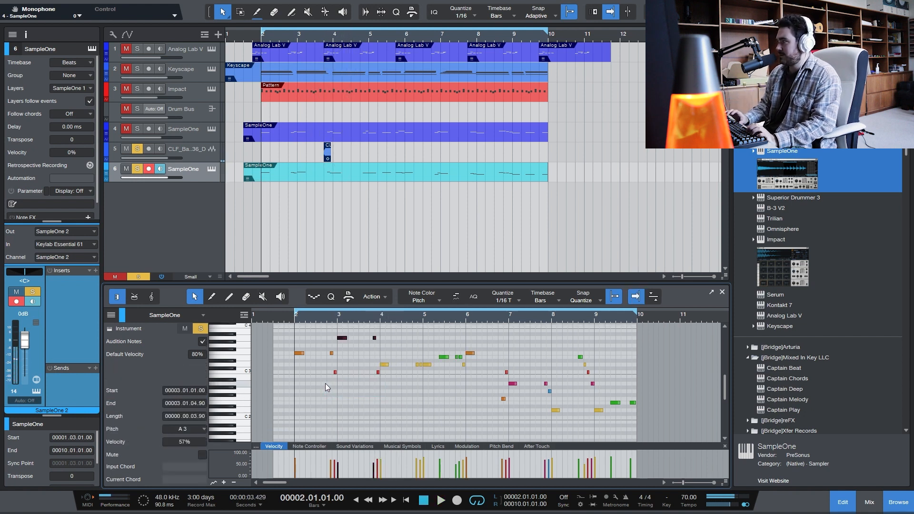
# - Try the short D3 note at the end of bar 4 an octave higher, return it to D3, and stop playback
pyautogui.press('Right')
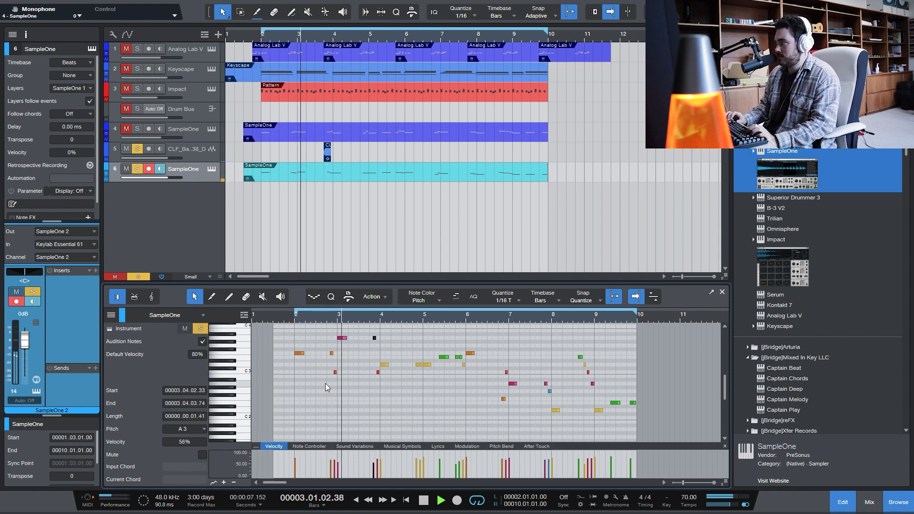
pyautogui.press('Left')
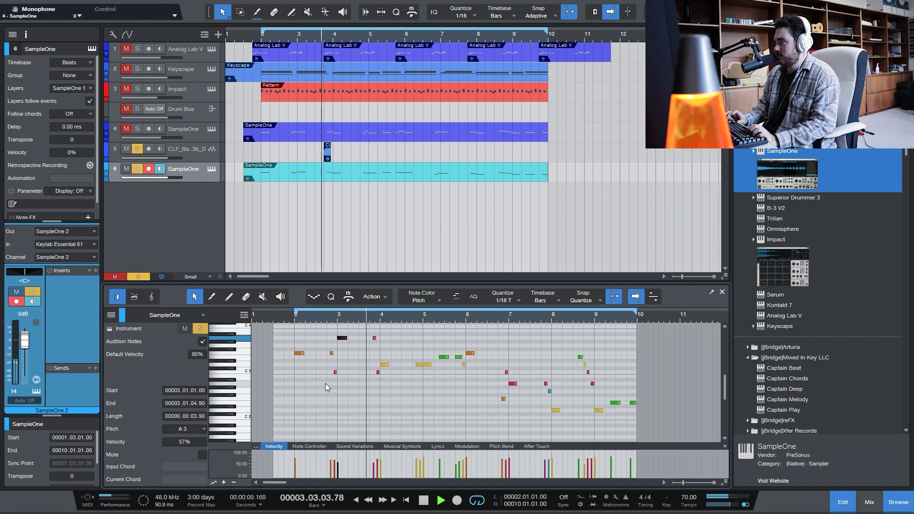
pyautogui.press('Right')
pyautogui.press('Right')
pyautogui.press('Right')
pyautogui.press('Right')
pyautogui.press('Right')
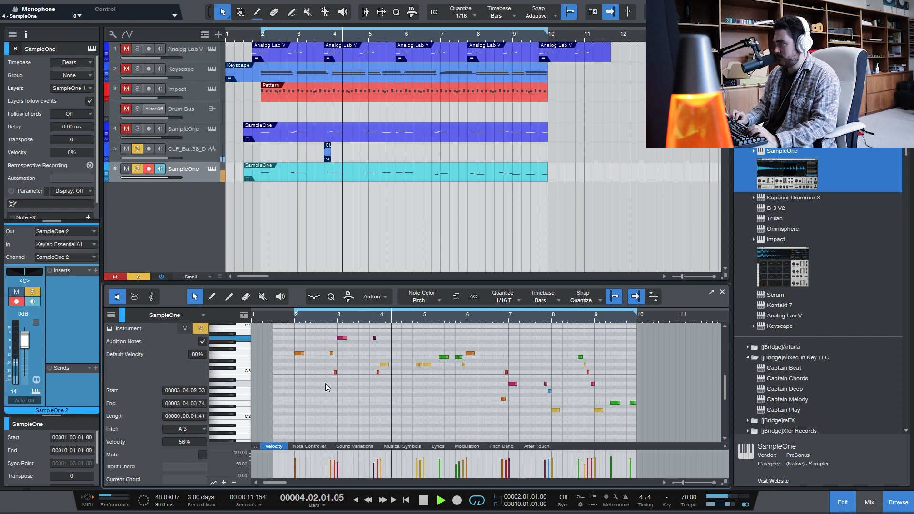
pyautogui.hotkey('shift', 'Up')
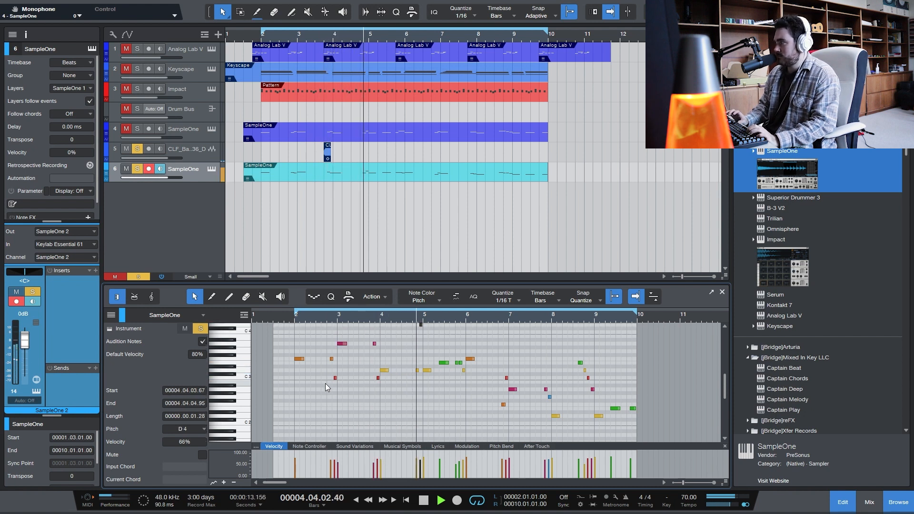
pyautogui.hotkey('shift', 'Down')
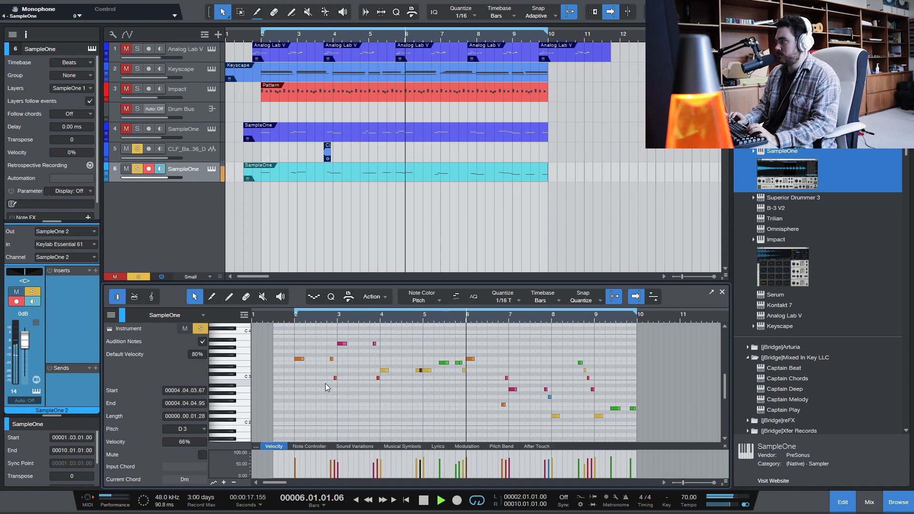
pyautogui.press('space')
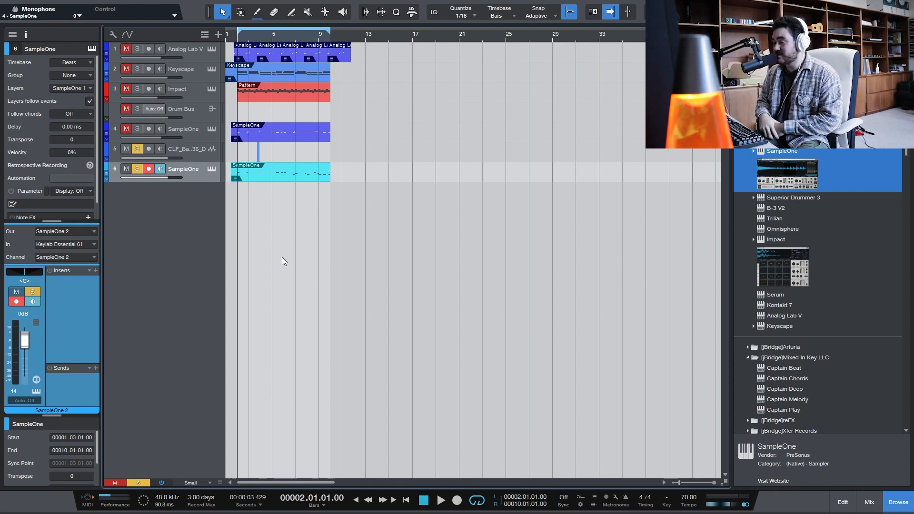
# - Open the second SampleOne's window, trim the sample's end to about 28406, and audition a few notes
pyautogui.click(211, 169)
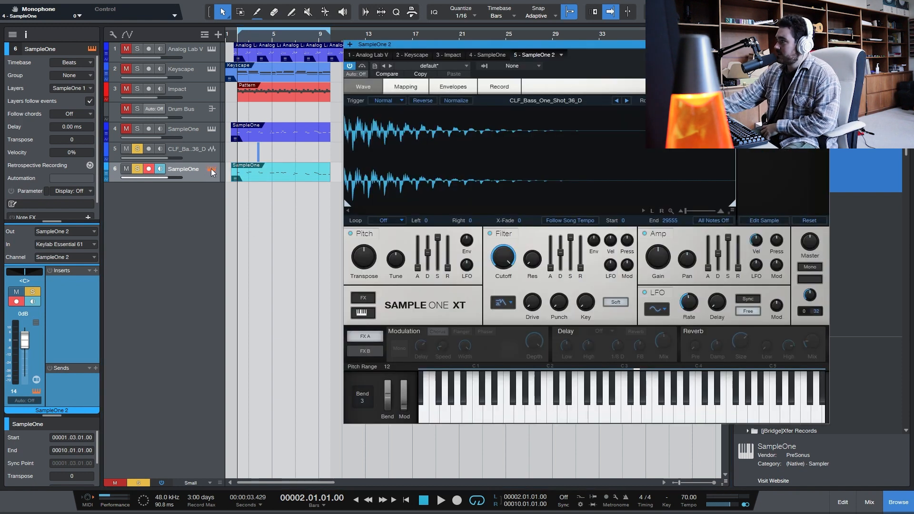
pyautogui.moveTo(457, 45); pyautogui.dragTo(262, 58)
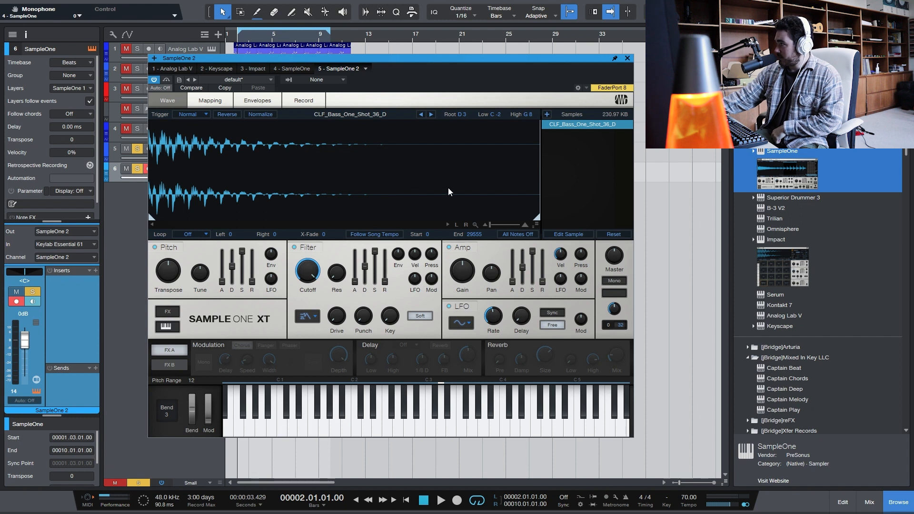
pyautogui.moveTo(537, 218)
pyautogui.mouseDown()
pyautogui.moveTo(418, 219)
pyautogui.moveTo(524, 219)
pyautogui.mouseUp()
pyautogui.click(415, 428)
pyautogui.click(433, 434)
pyautogui.click(435, 434)
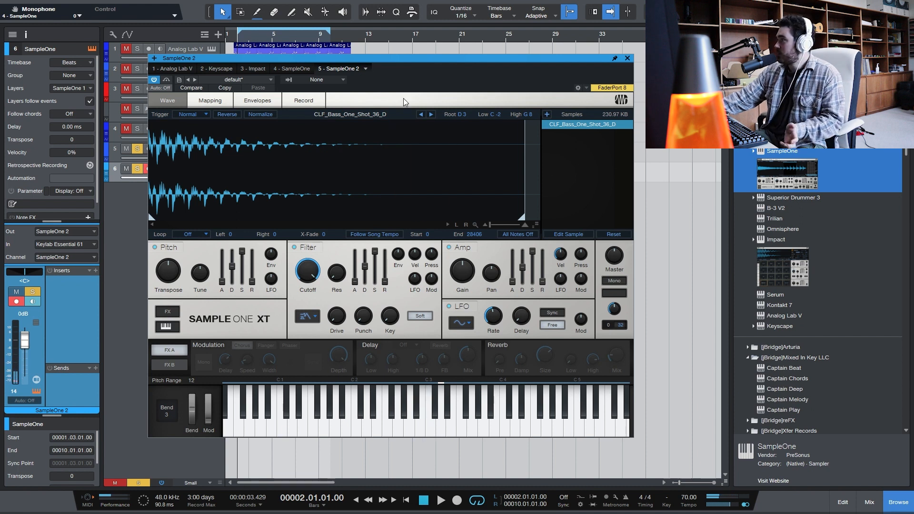
# - Check the sample's trigger modes, leaving Normal, and set its loop mode to Ping-Pong
pyautogui.click(199, 117)
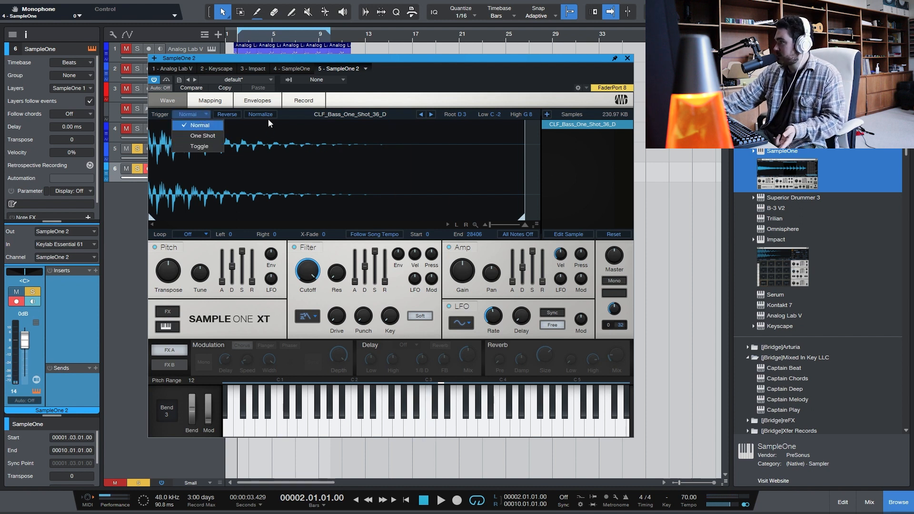
pyautogui.click(269, 139)
pyautogui.click(191, 235)
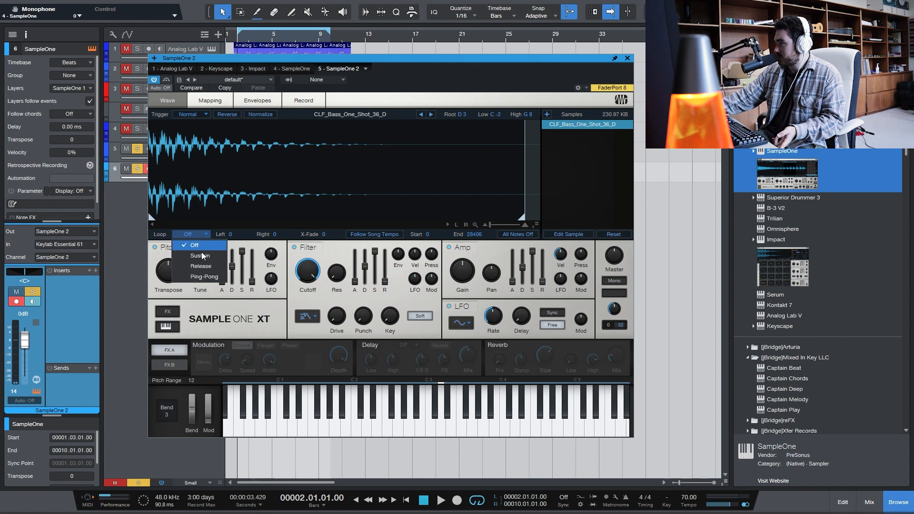
pyautogui.click(205, 277)
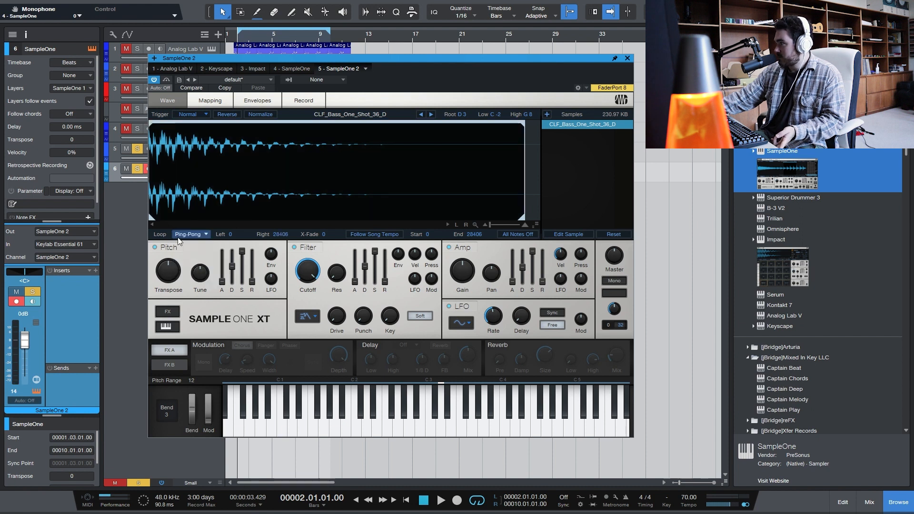
# - Set the loop region to about 9509 through 12359 and audition it on the keyboard
pyautogui.moveTo(153, 222); pyautogui.dragTo(159, 218)
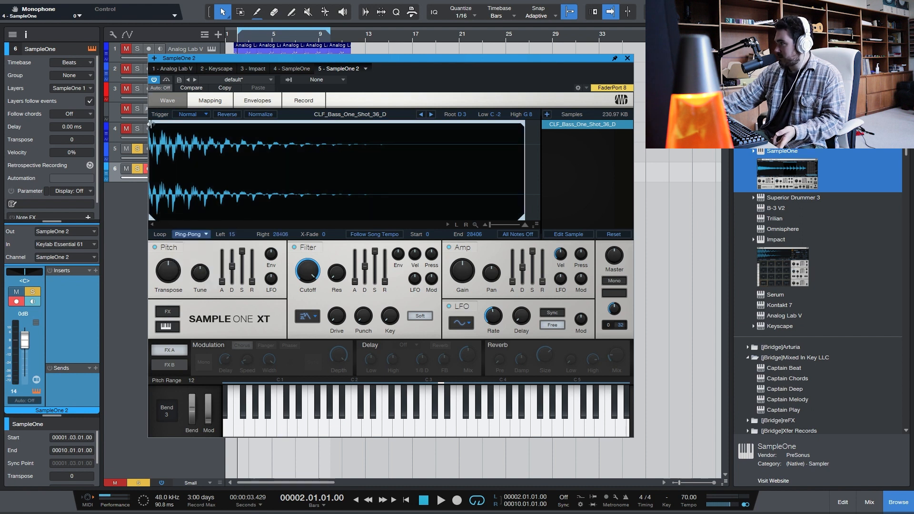
pyautogui.moveTo(151, 123); pyautogui.dragTo(275, 123)
pyautogui.moveTo(523, 123); pyautogui.dragTo(310, 142)
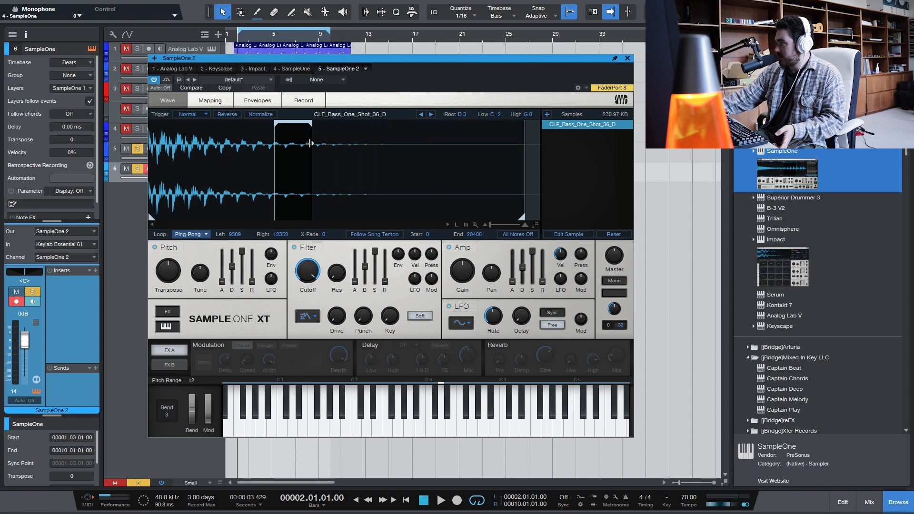
pyautogui.click(431, 427)
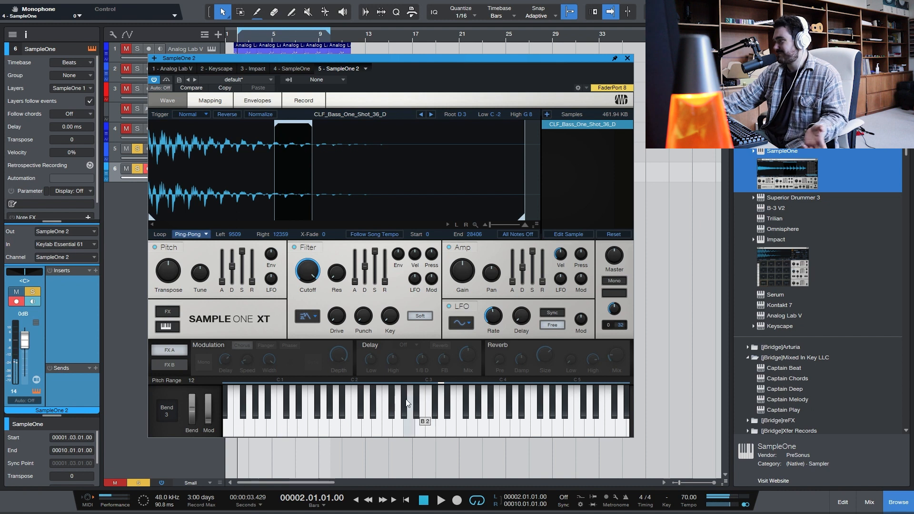
# - Set the loop region to about 5062 through 8729 with an X-Fade of 273, auditioning notes along the way
pyautogui.moveTo(275, 126); pyautogui.dragTo(215, 142)
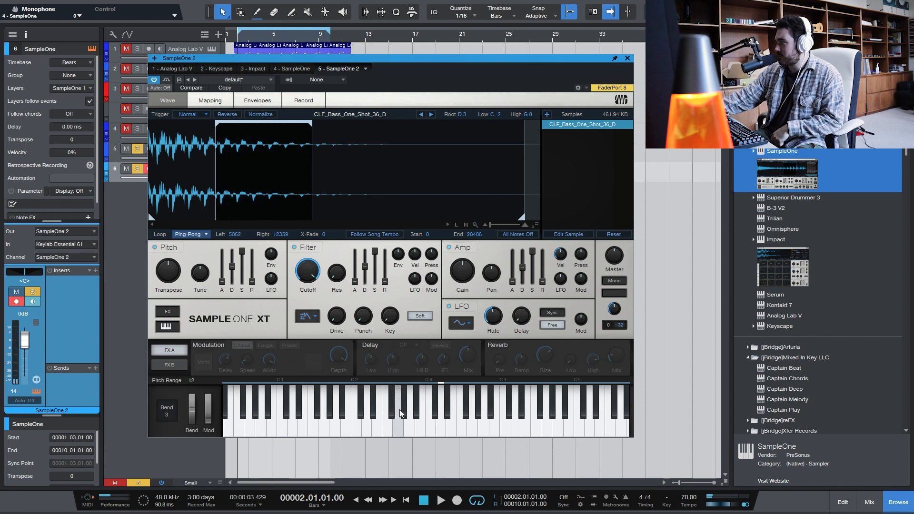
pyautogui.click(433, 431)
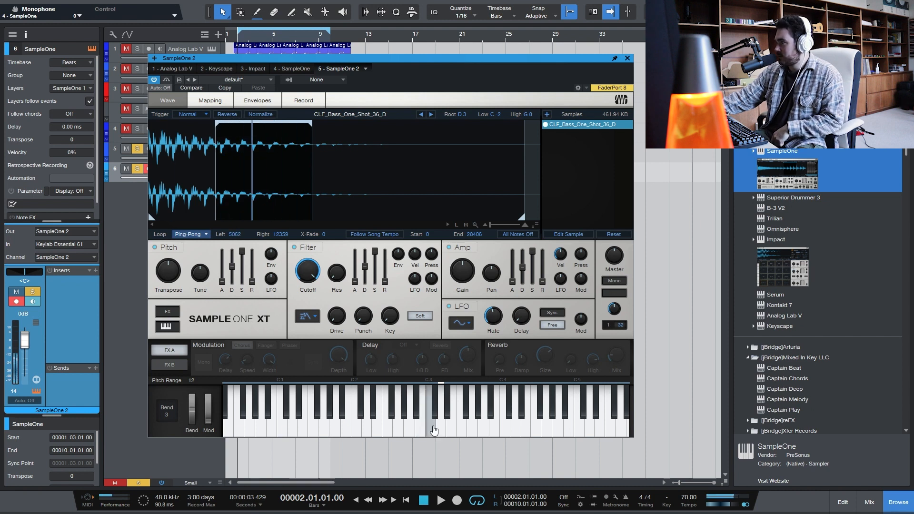
pyautogui.moveTo(323, 233)
pyautogui.mouseDown()
pyautogui.moveTo(357, 133)
pyautogui.moveTo(264, 125)
pyautogui.mouseUp()
pyautogui.click(436, 432)
pyautogui.click(367, 423)
pyautogui.click(399, 423)
pyautogui.click(430, 428)
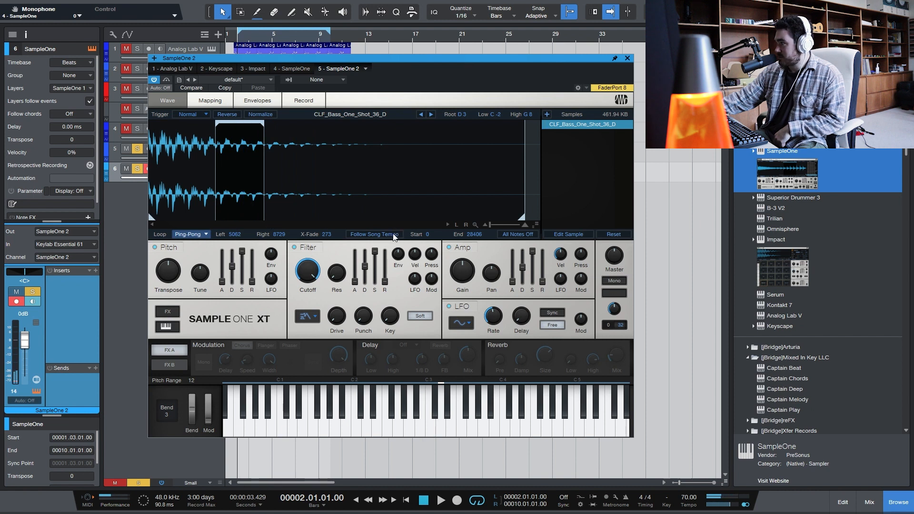
# - Narrow the loop region to about 7084 through 7520 and audition it on two notes
pyautogui.moveTo(216, 124); pyautogui.dragTo(242, 127)
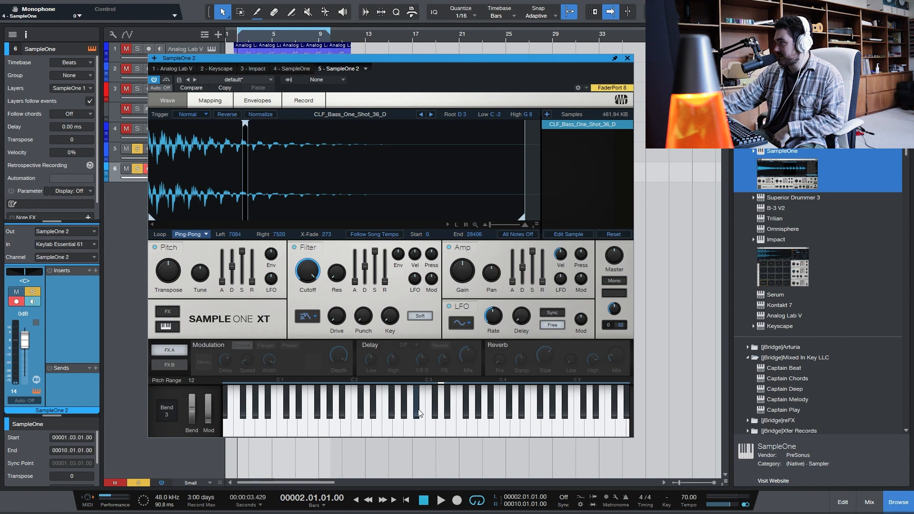
pyautogui.click(425, 428)
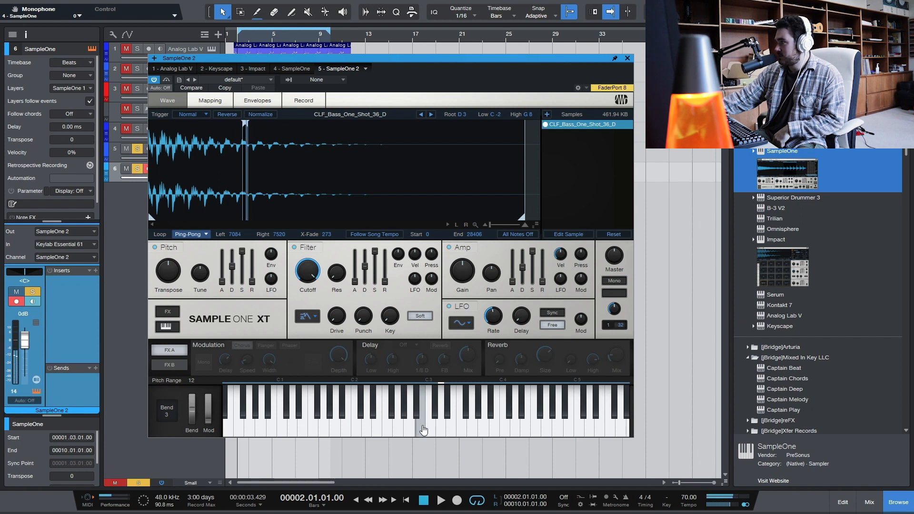
pyautogui.click(418, 403)
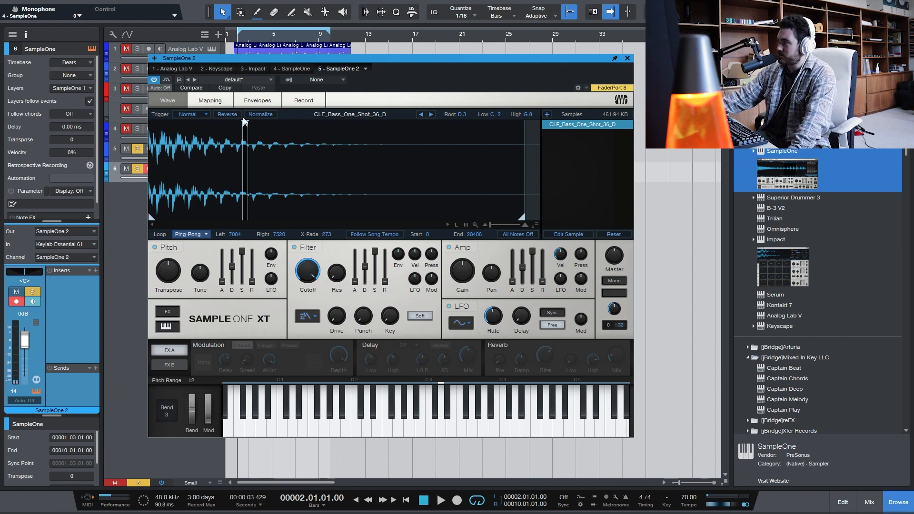
# - Widen the loop region to about 15 through 28837, extend the sample end to about 28856, and close the instrument window
pyautogui.moveTo(246, 124); pyautogui.dragTo(150, 124)
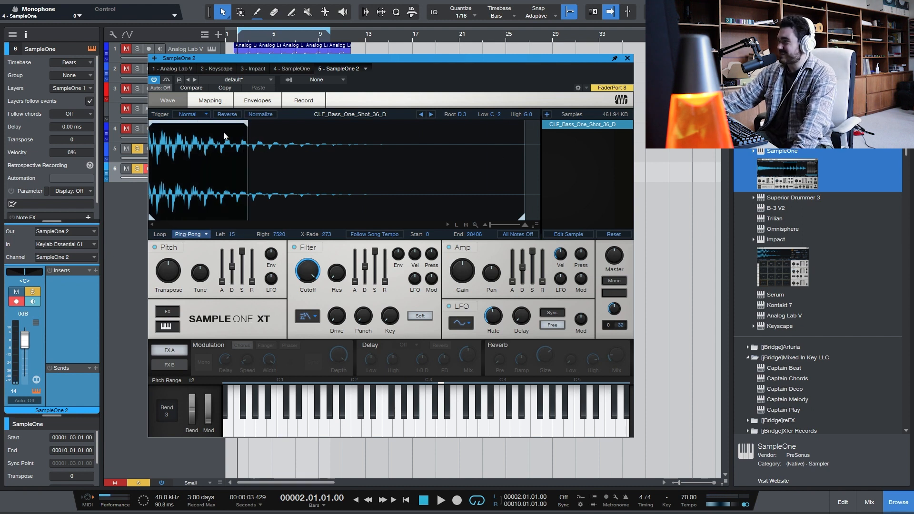
pyautogui.moveTo(246, 125); pyautogui.dragTo(619, 164)
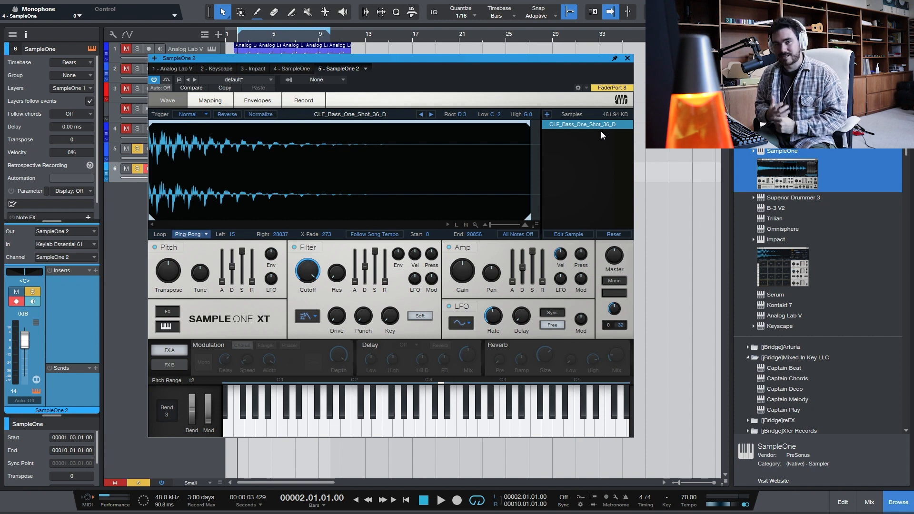
pyautogui.click(628, 58)
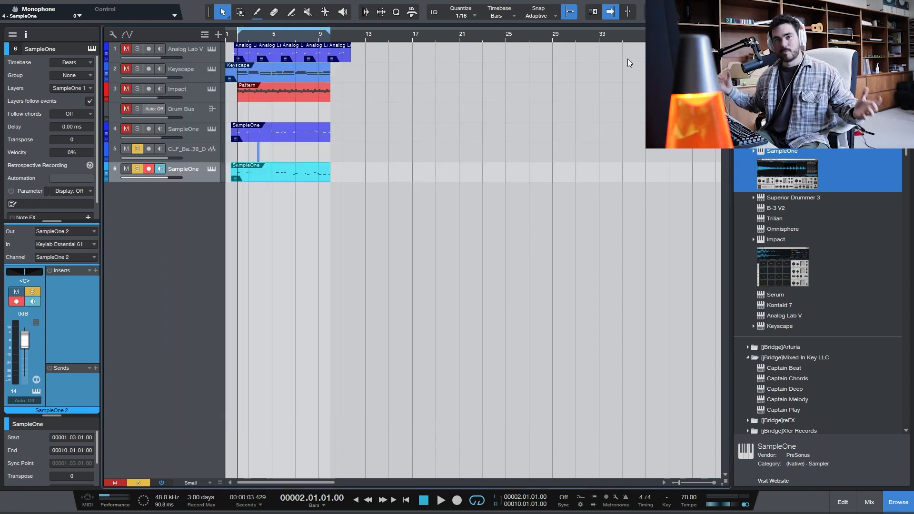